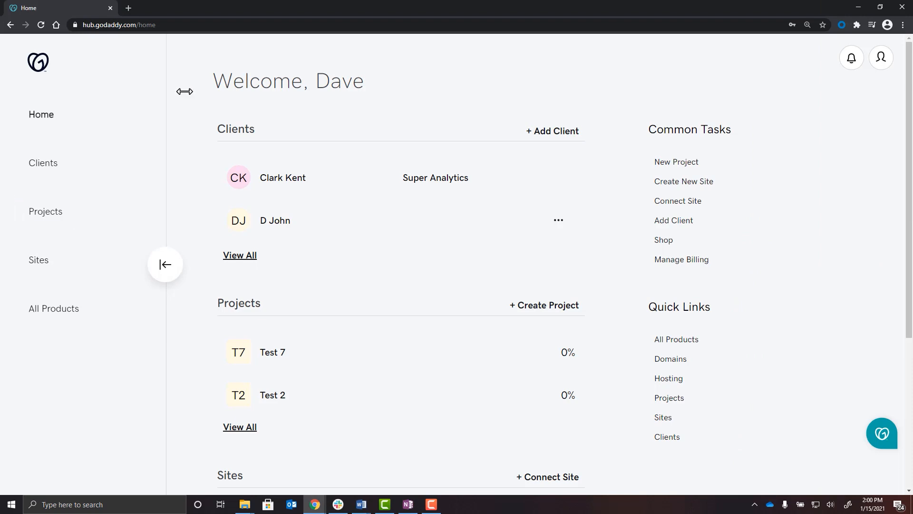
Start a new project and save a new client for it with full name, business name Batcave Technologies and e-mail address
{"action": "left_click", "coordinate": [55, 217]}
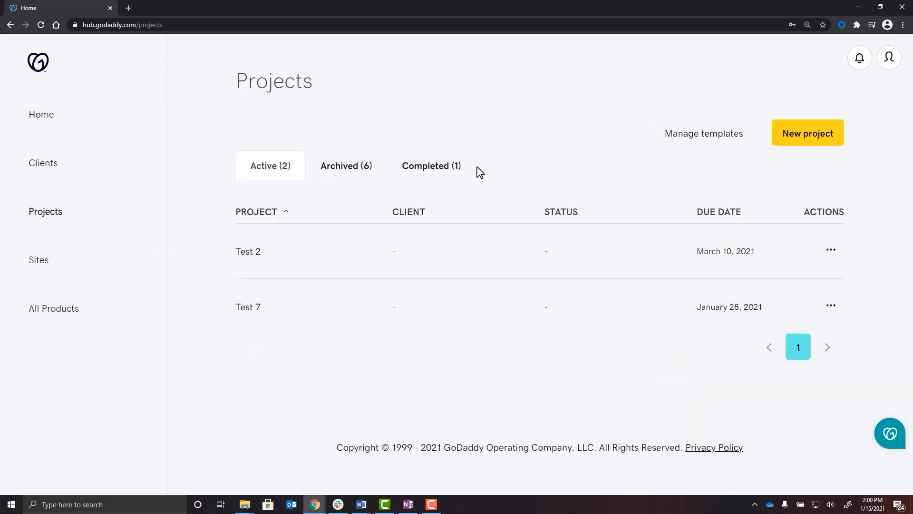
{"action": "left_click", "coordinate": [804, 138]}
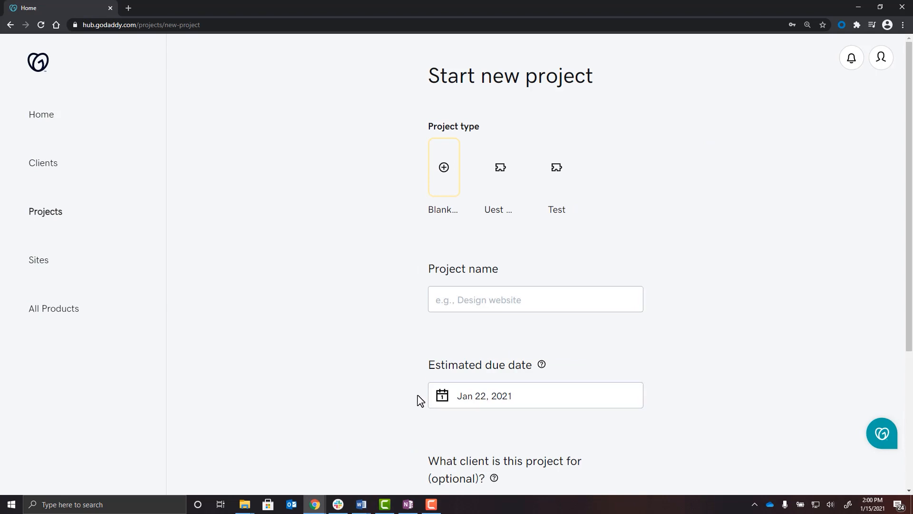
{"action": "scroll", "coordinate": [420, 400], "scroll_direction": "down", "scroll_amount": 4}
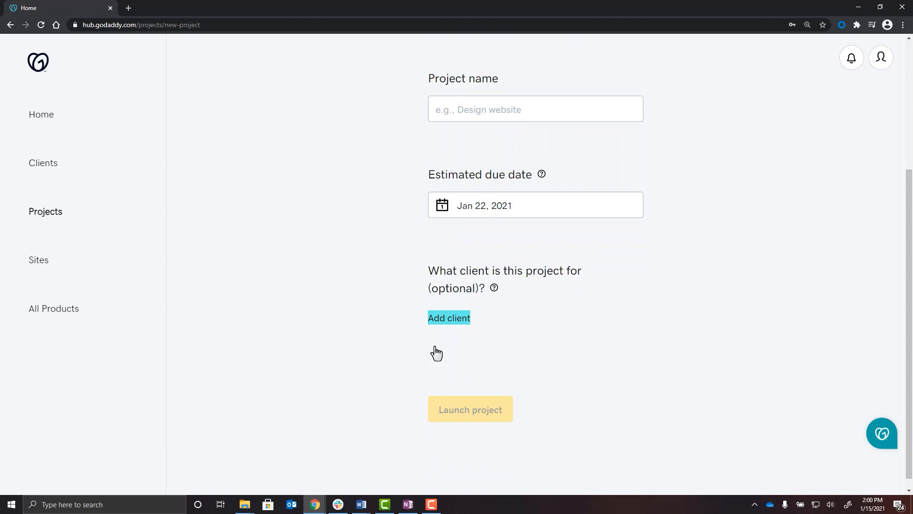
{"action": "left_click", "coordinate": [448, 322]}
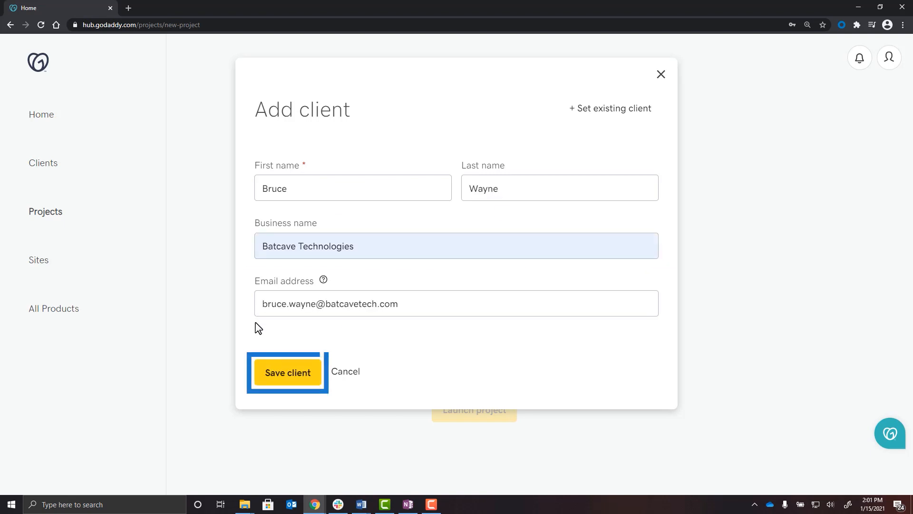
{"action": "left_click", "coordinate": [278, 380]}
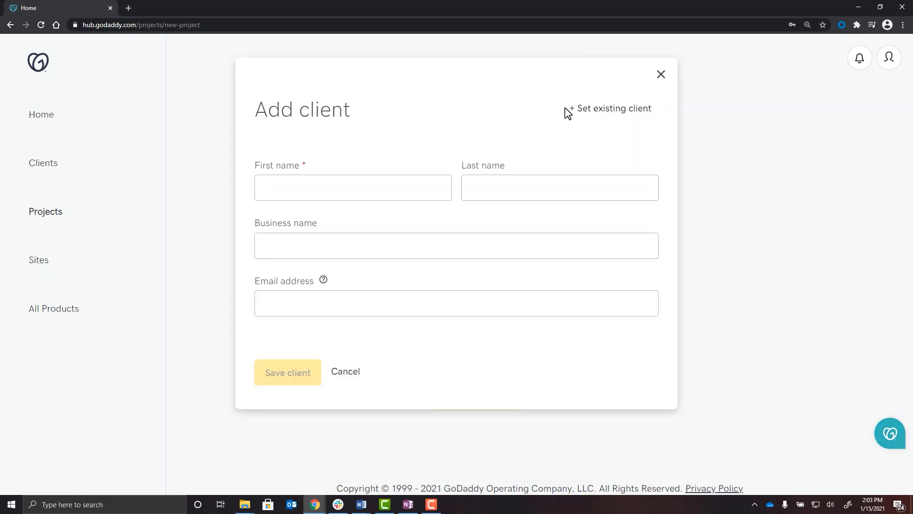
Assign the existing Batcave Technologies client to the project, name it Bat-stat Report and launch it
{"action": "left_click", "coordinate": [585, 108]}
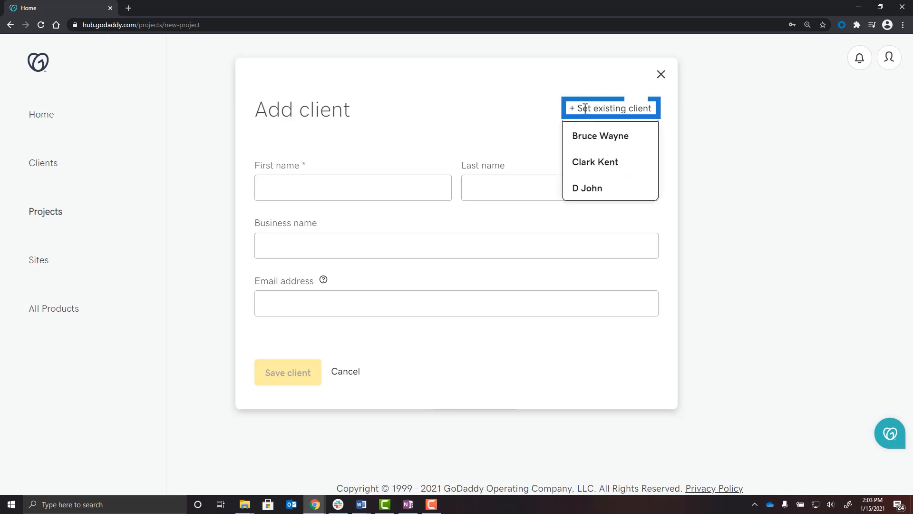
{"action": "left_click", "coordinate": [585, 141]}
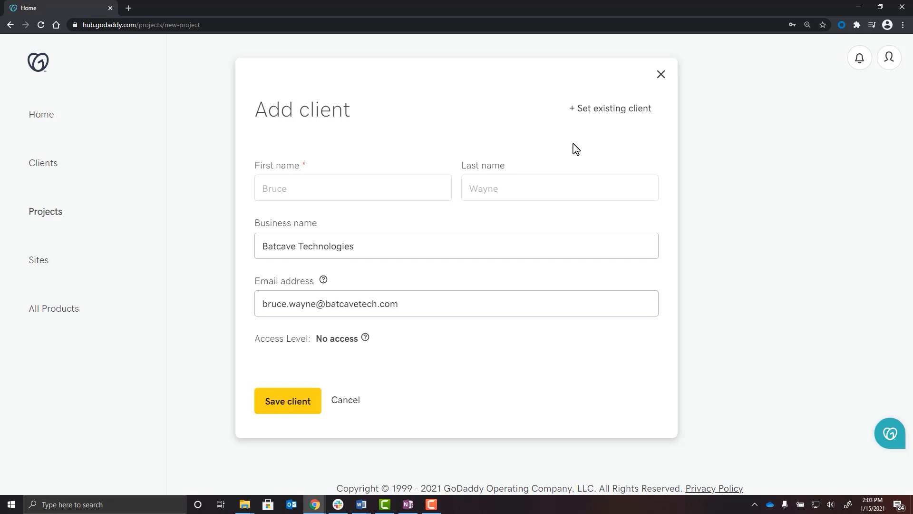
{"action": "left_click", "coordinate": [278, 403]}
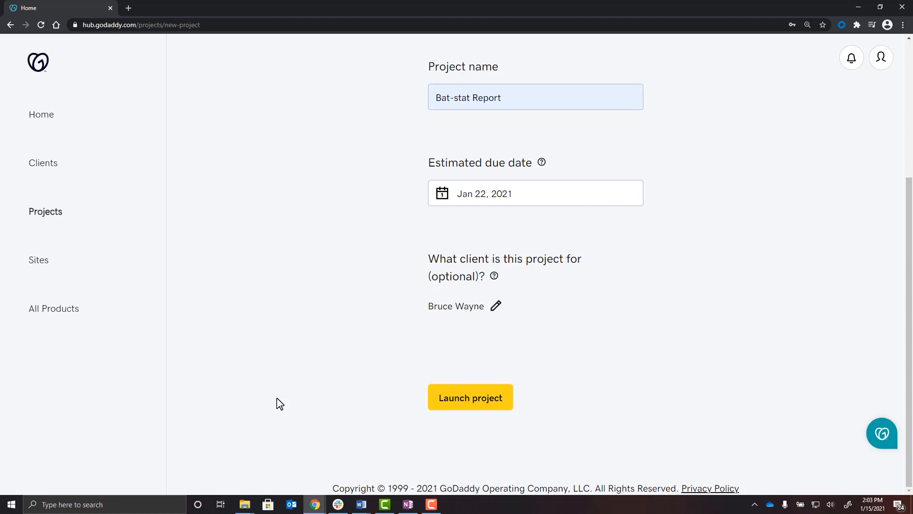
{"action": "left_click", "coordinate": [469, 408]}
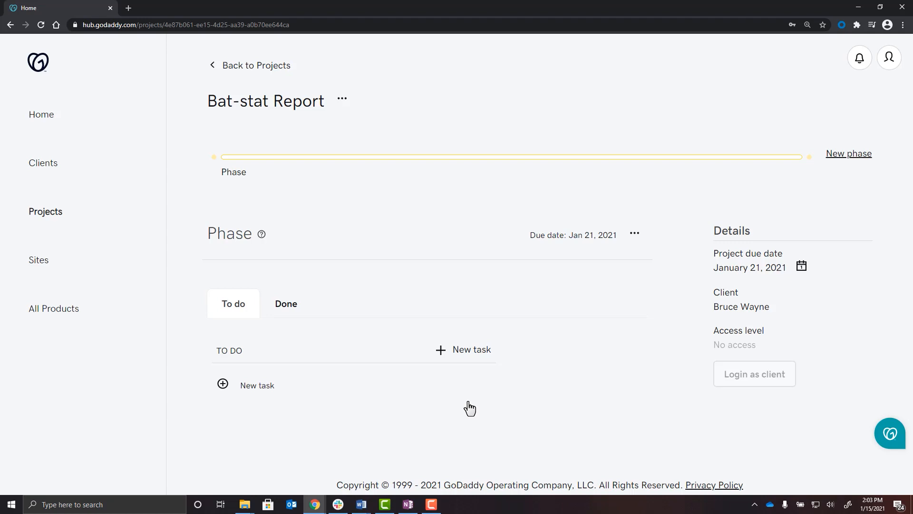
Add a task titled "Find the Joker" with description "Run GPS report on the Joker's whereabouts." and status To do
{"action": "left_click", "coordinate": [261, 391]}
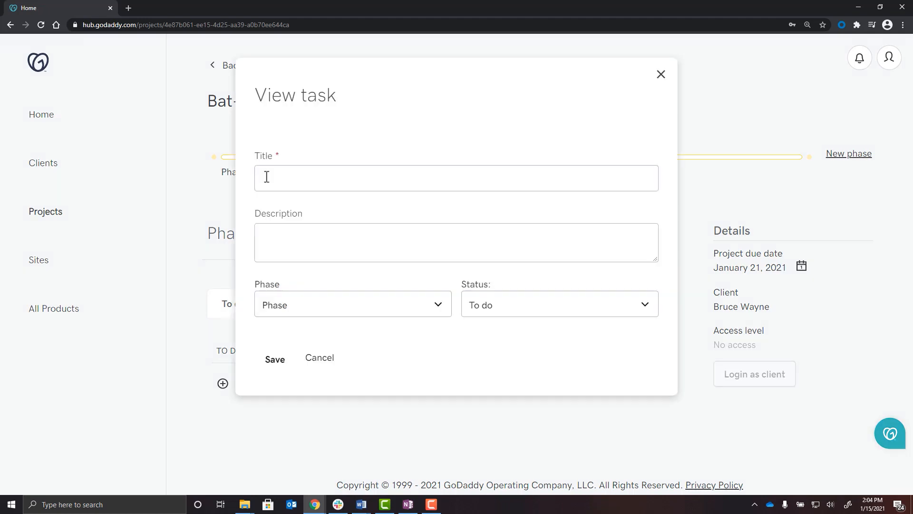
{"action": "left_click", "coordinate": [265, 180]}
{"action": "left_click", "coordinate": [490, 313]}
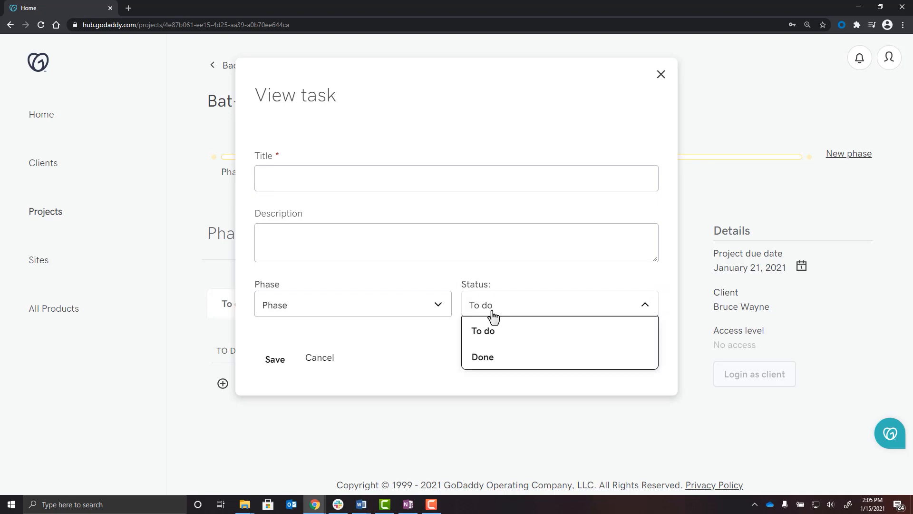
{"action": "key", "text": "Down"}
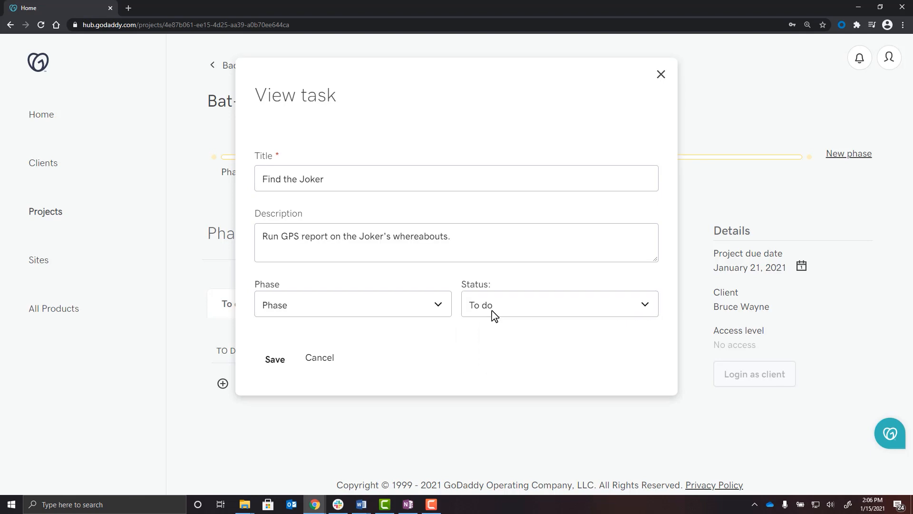
{"action": "left_click", "coordinate": [276, 360]}
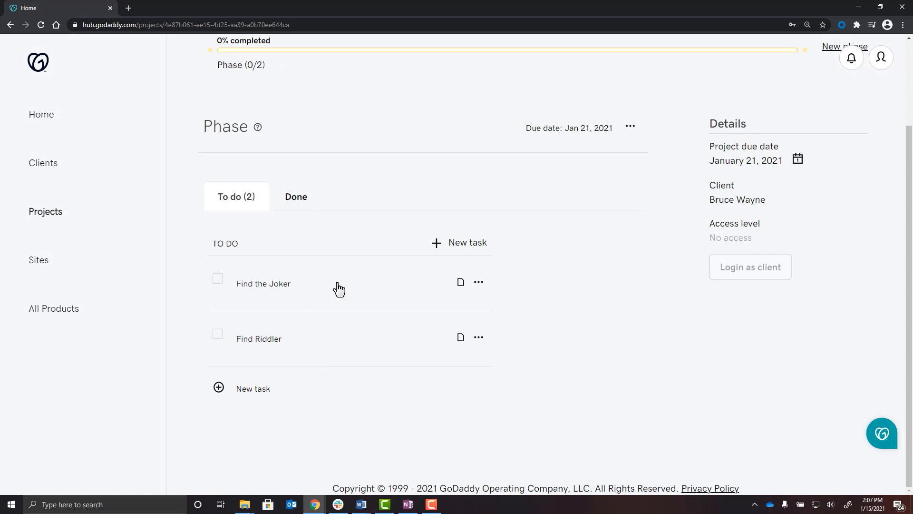
Reorder the Find the Joker and Find Riddler tasks in the to-do list, and mark Find the Joker as done
{"action": "left_click_drag", "start_coordinate": [339, 289], "coordinate": [340, 345]}
{"action": "left_click", "coordinate": [479, 283]}
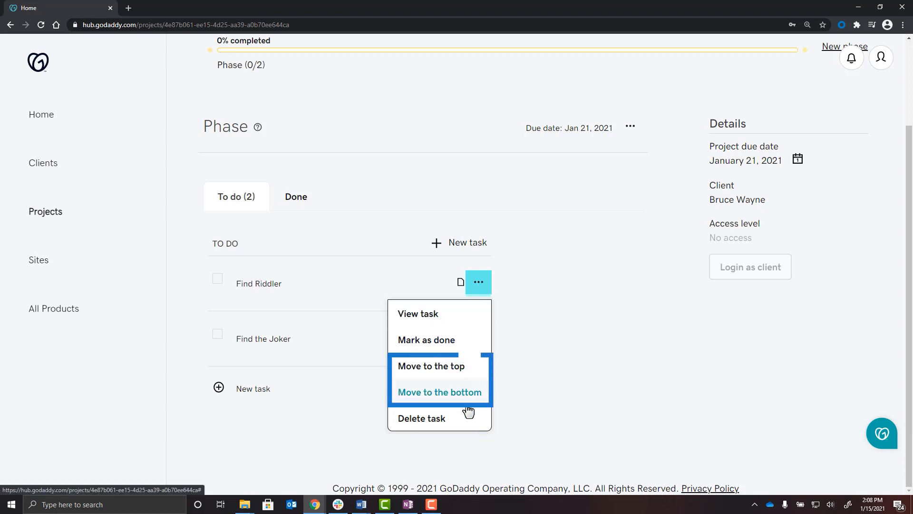
{"action": "left_click", "coordinate": [461, 343]}
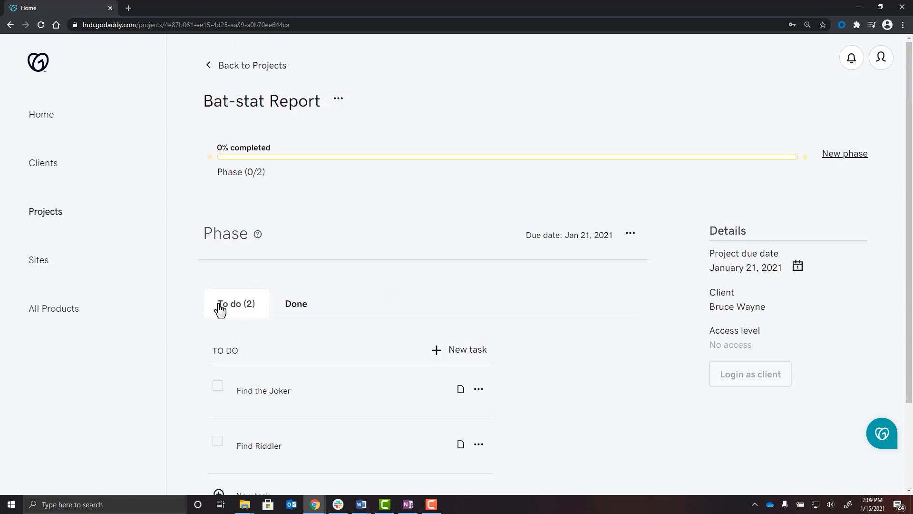
{"action": "left_click", "coordinate": [298, 308]}
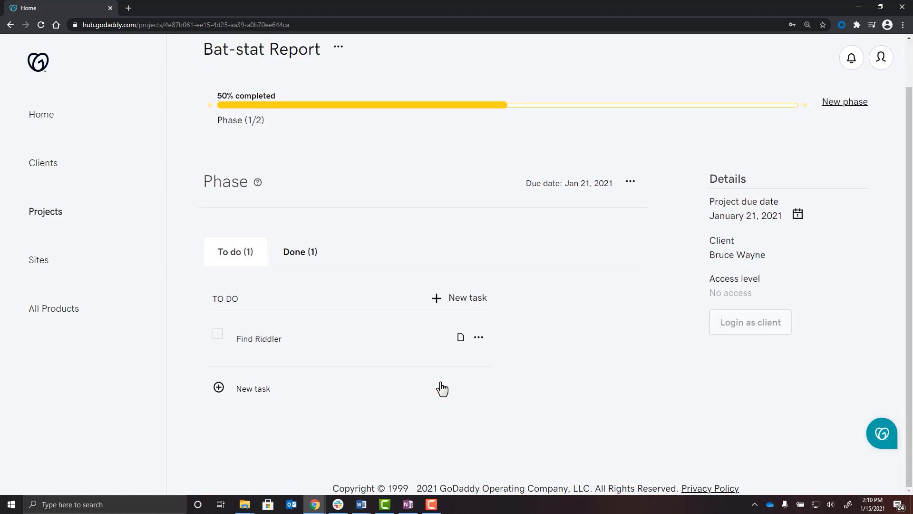
Add a second project phase named "7-day report" and extend its due date to January 29, 2021
{"action": "left_click", "coordinate": [844, 102]}
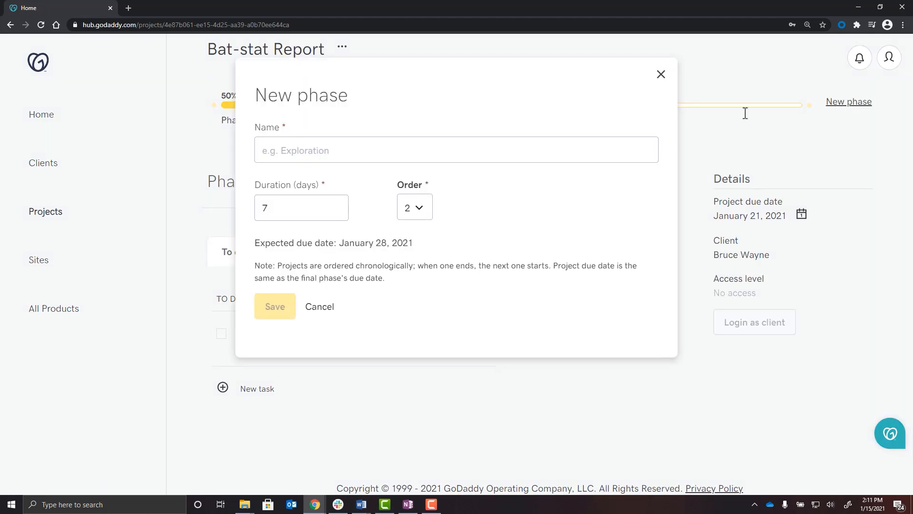
{"action": "left_click", "coordinate": [403, 157]}
{"action": "type", "text": "7-day report"}
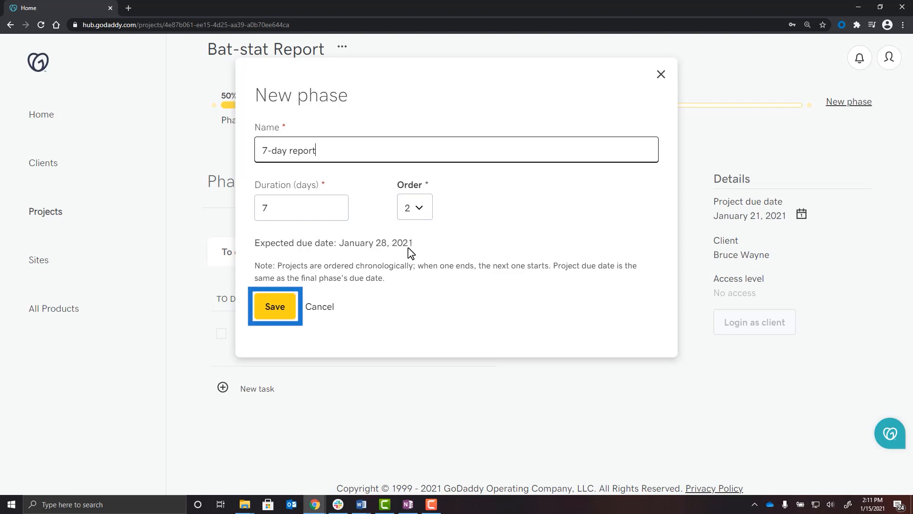
{"action": "left_click", "coordinate": [274, 308]}
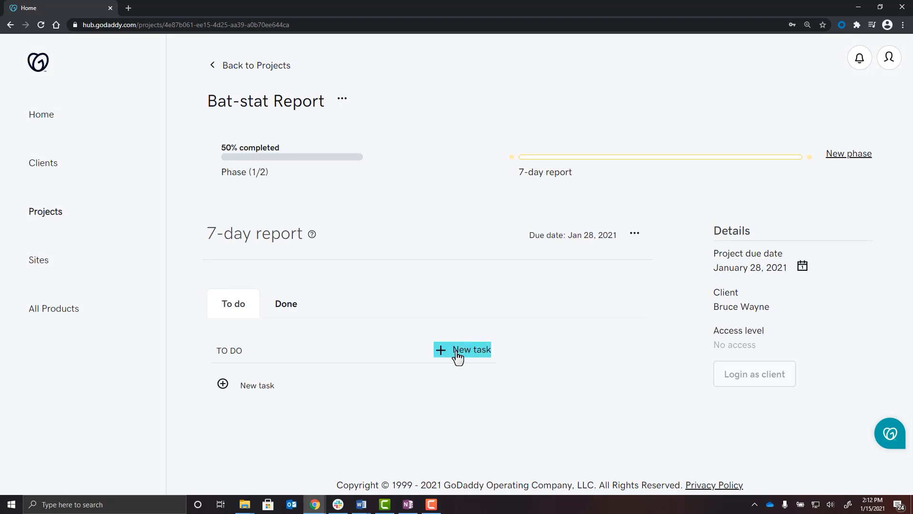
{"action": "left_click", "coordinate": [638, 238]}
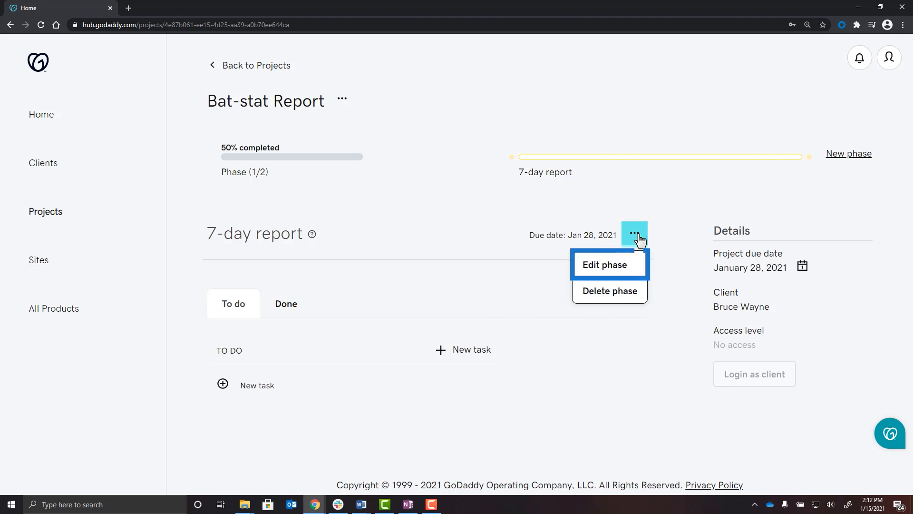
{"action": "key", "text": "Down"}
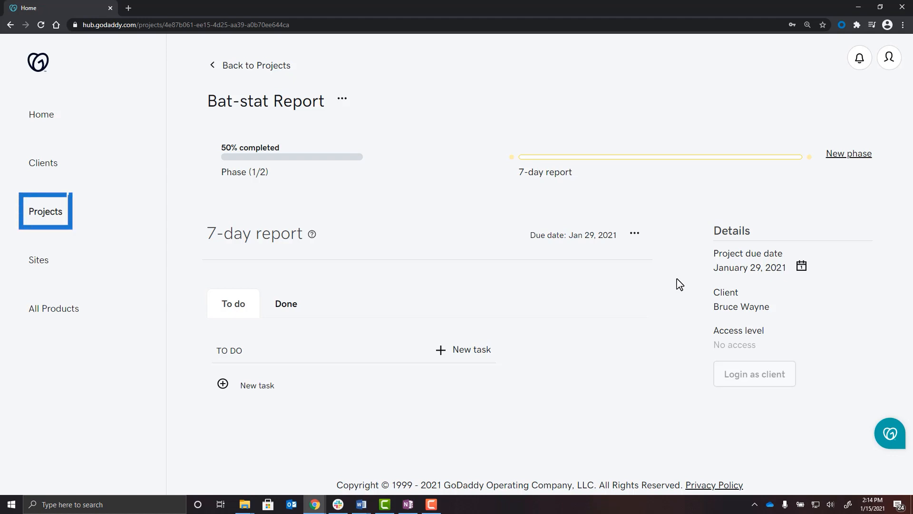
Review the active, archived and completed project lists, and open the first Bat-stat Report project
{"action": "left_click", "coordinate": [46, 212]}
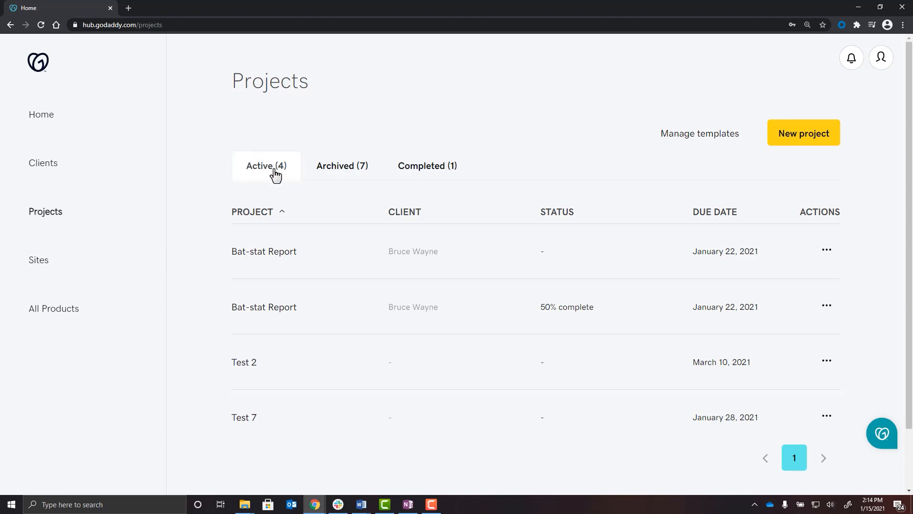
{"action": "left_click", "coordinate": [360, 173]}
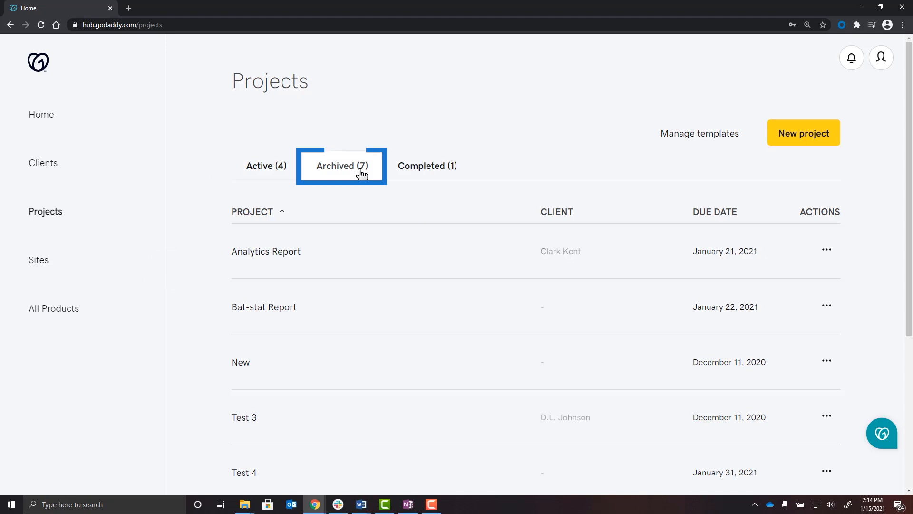
{"action": "left_click", "coordinate": [449, 172]}
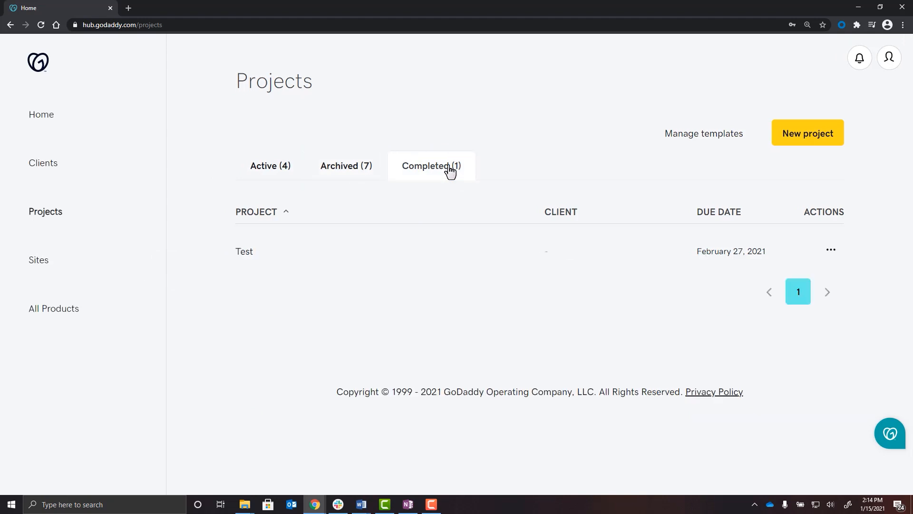
{"action": "left_click", "coordinate": [275, 172]}
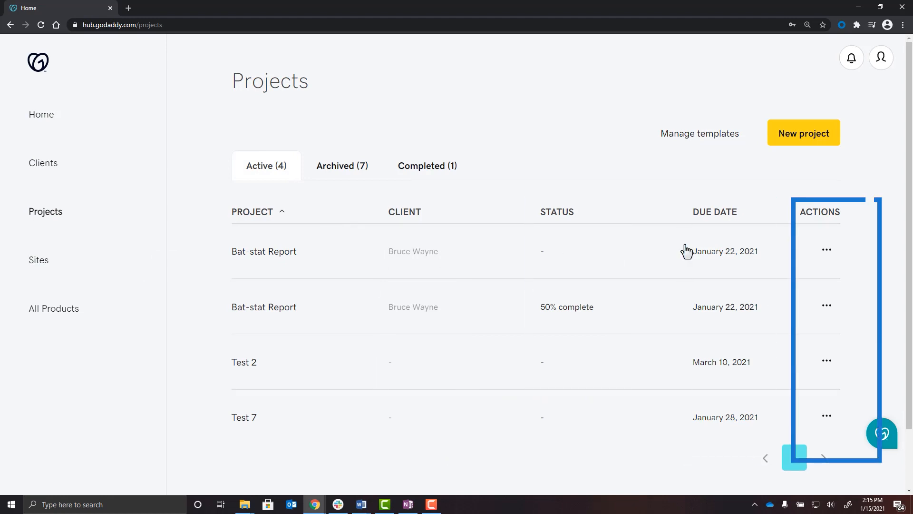
{"action": "left_click", "coordinate": [271, 257]}
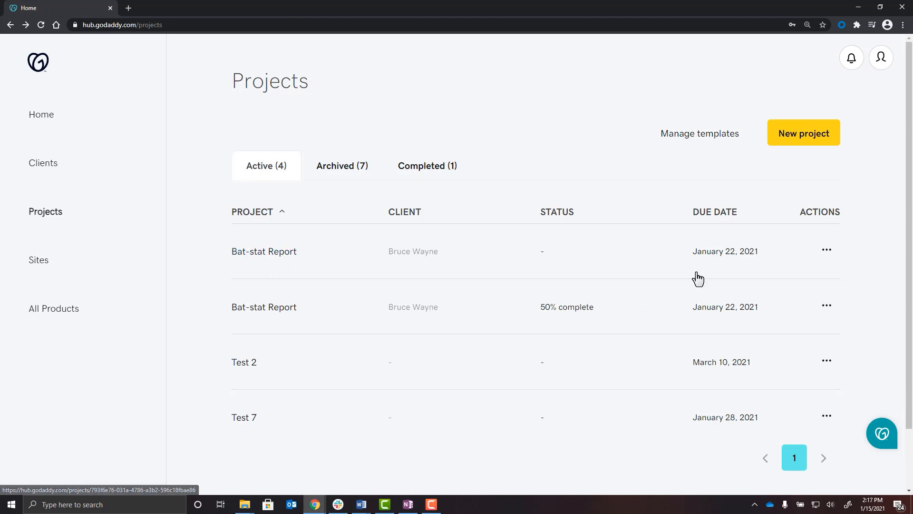
{"action": "left_click", "coordinate": [827, 250]}
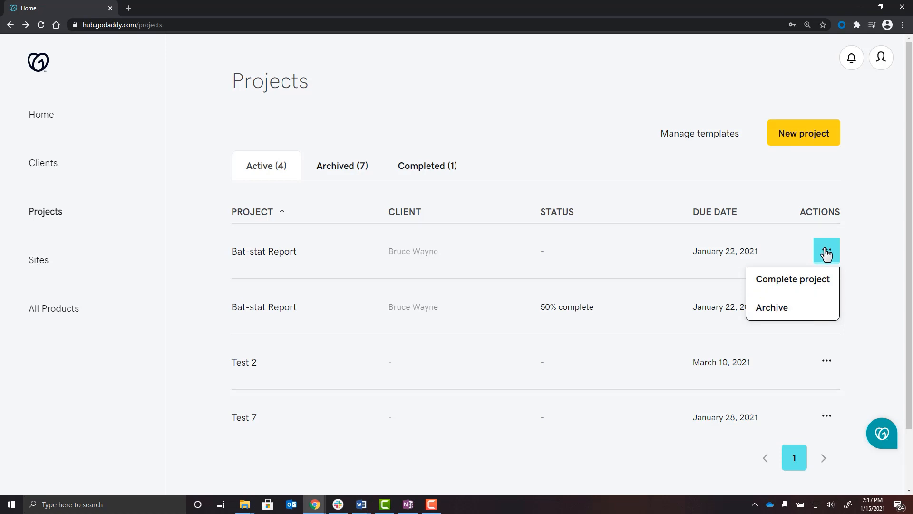
{"action": "left_click", "coordinate": [776, 313]}
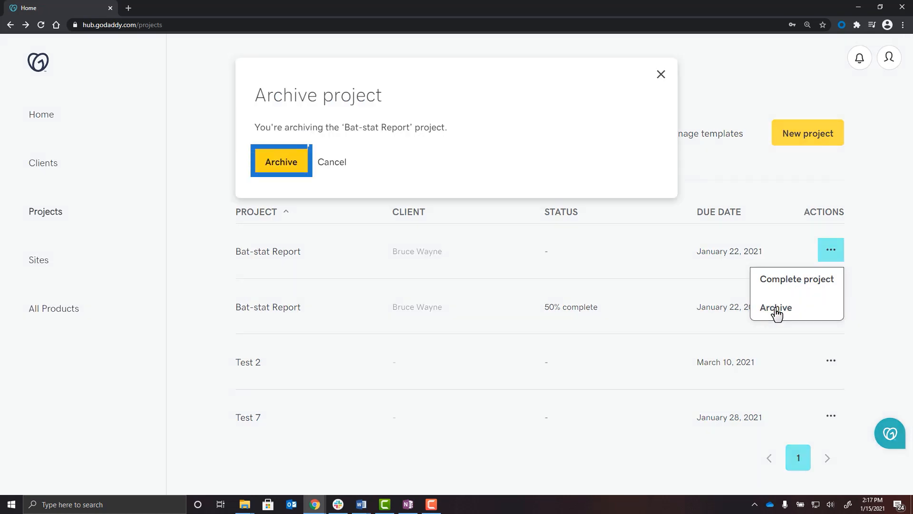
{"action": "left_click", "coordinate": [661, 75]}
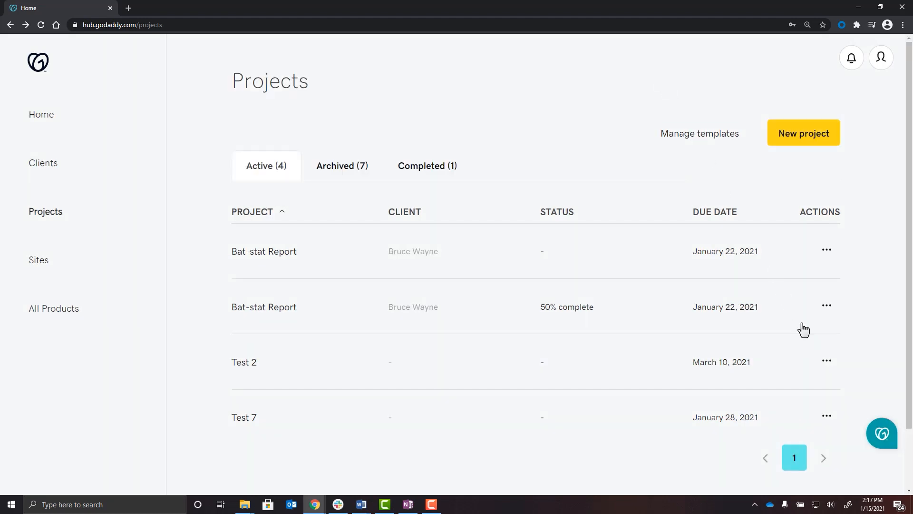
Unarchive the Test 3 project and view it among the active projects
{"action": "left_click", "coordinate": [339, 169]}
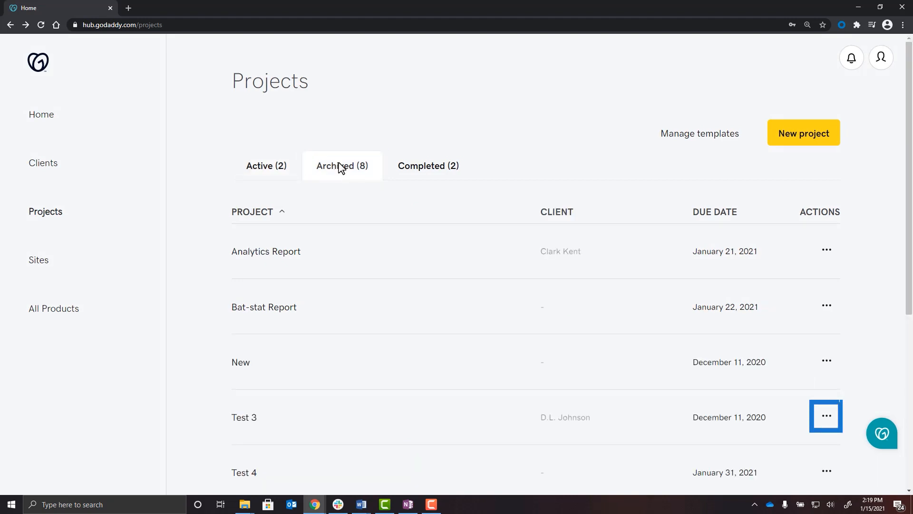
{"action": "left_click", "coordinate": [827, 416]}
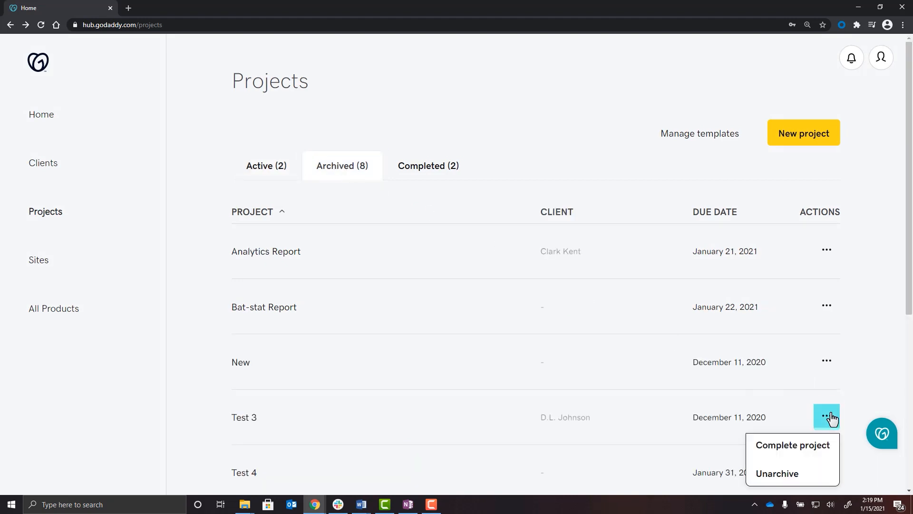
{"action": "left_click", "coordinate": [786, 477]}
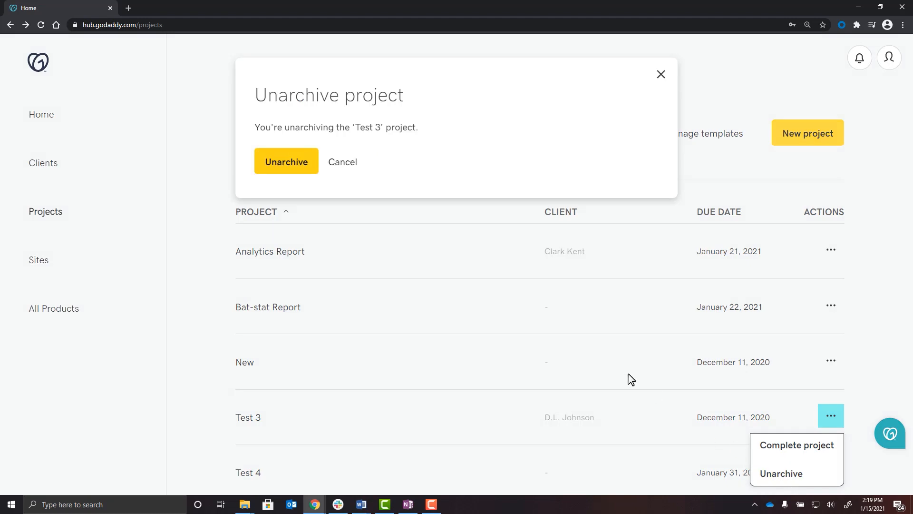
{"action": "left_click", "coordinate": [298, 161]}
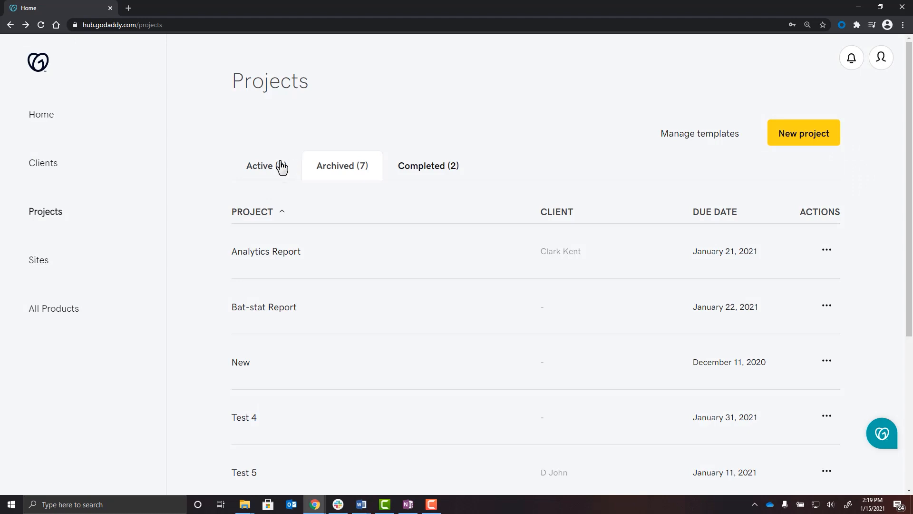
{"action": "left_click", "coordinate": [280, 166]}
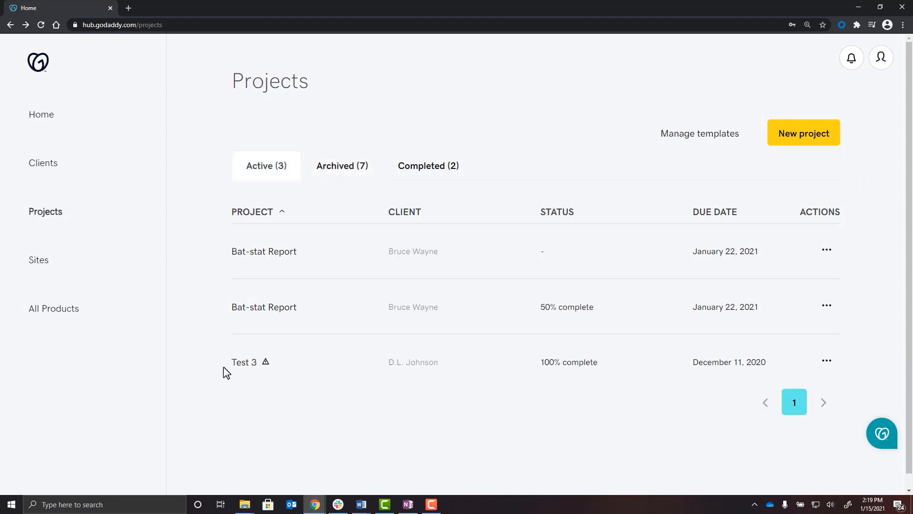
Archive the Test project from the completed projects
{"action": "left_click", "coordinate": [420, 169]}
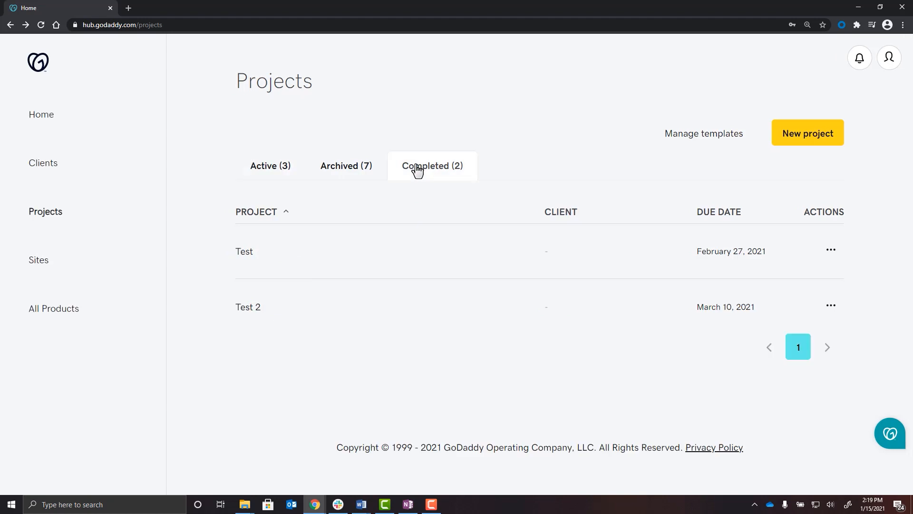
{"action": "left_click", "coordinate": [832, 250]}
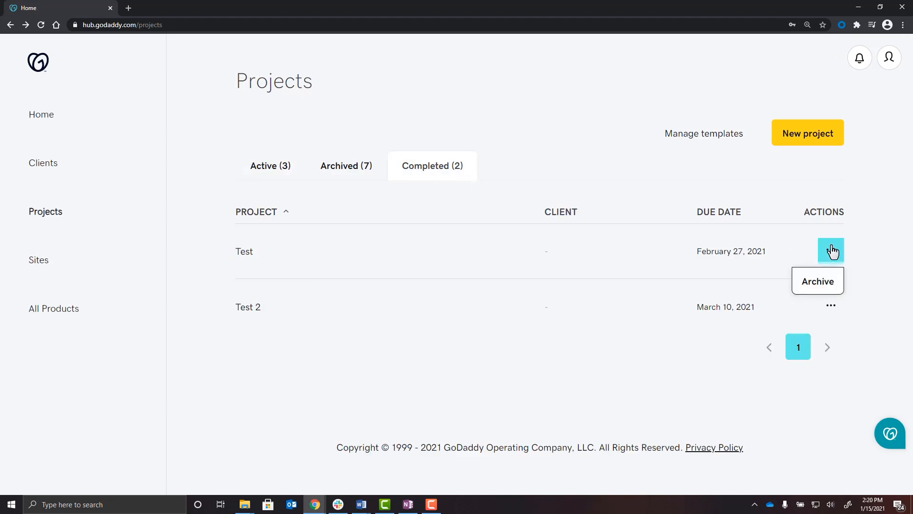
{"action": "left_click", "coordinate": [827, 288]}
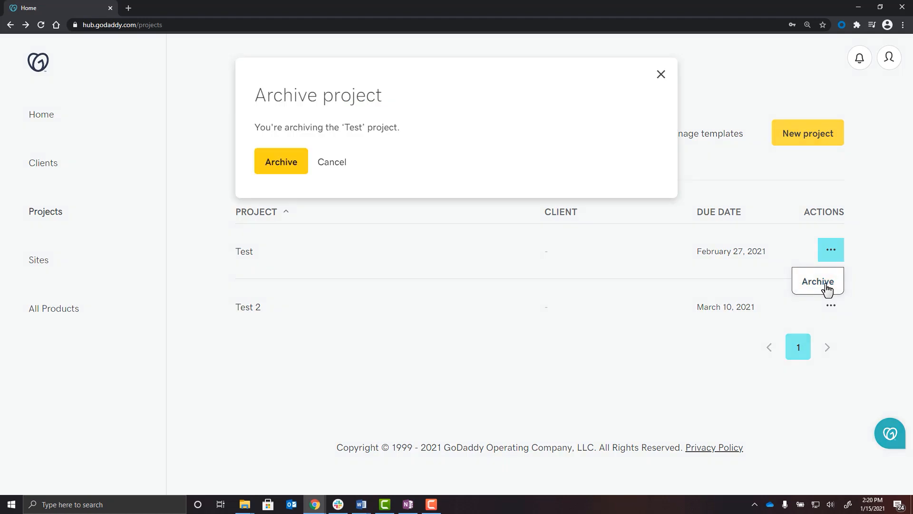
{"action": "left_click", "coordinate": [287, 165]}
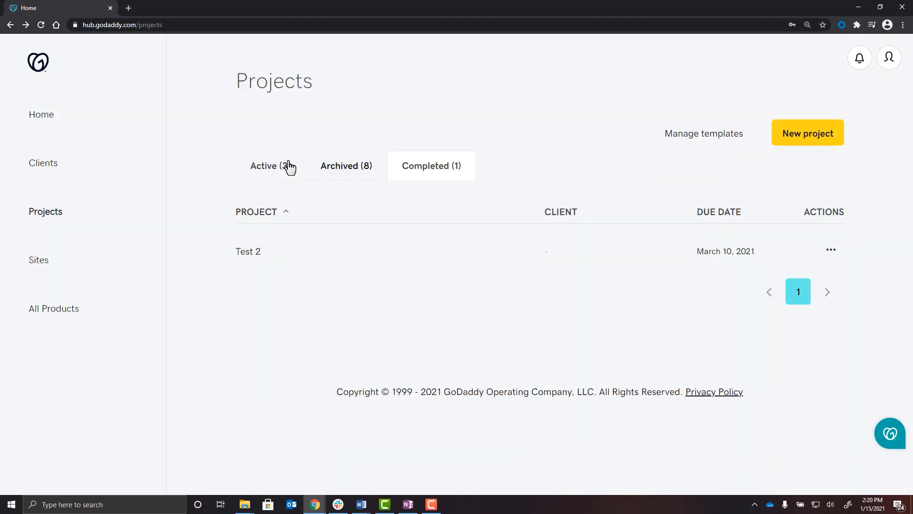